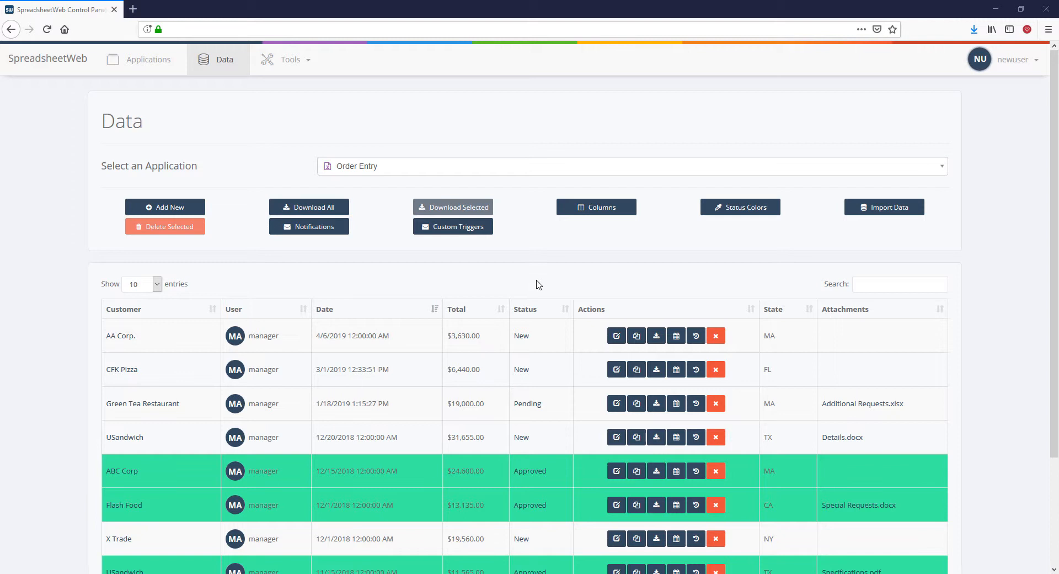
Open the Columns layout, move Customer below User, then move it back to first position.
{"action": "left_click", "coordinate": [596, 208]}
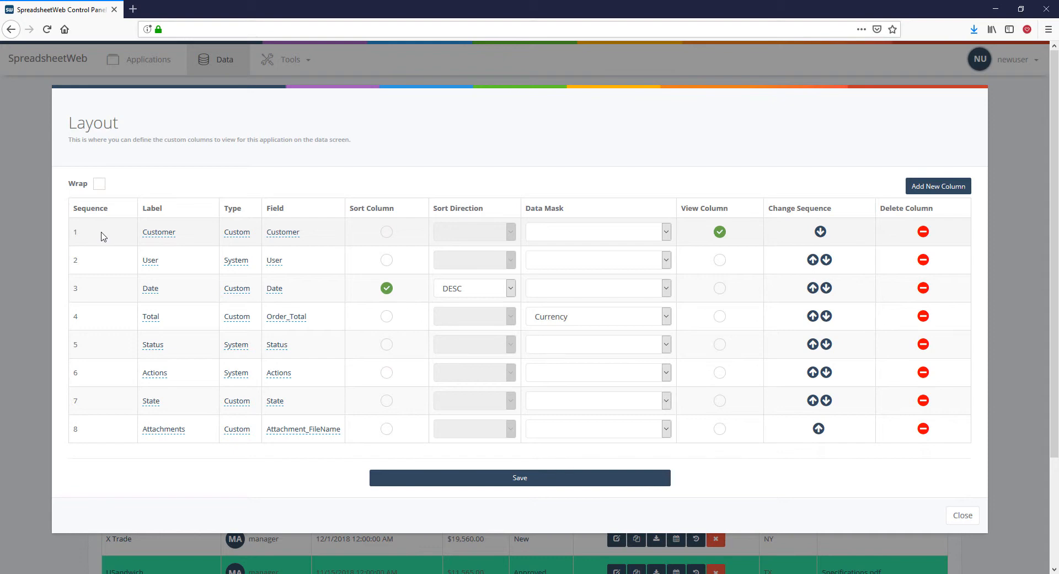
{"action": "left_click", "coordinate": [821, 232]}
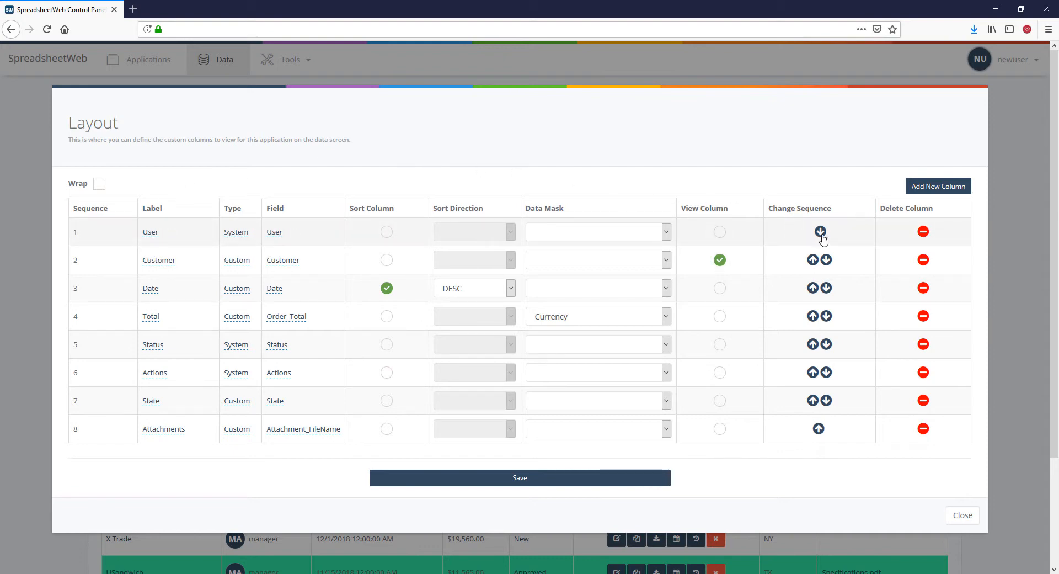
{"action": "left_click", "coordinate": [814, 260]}
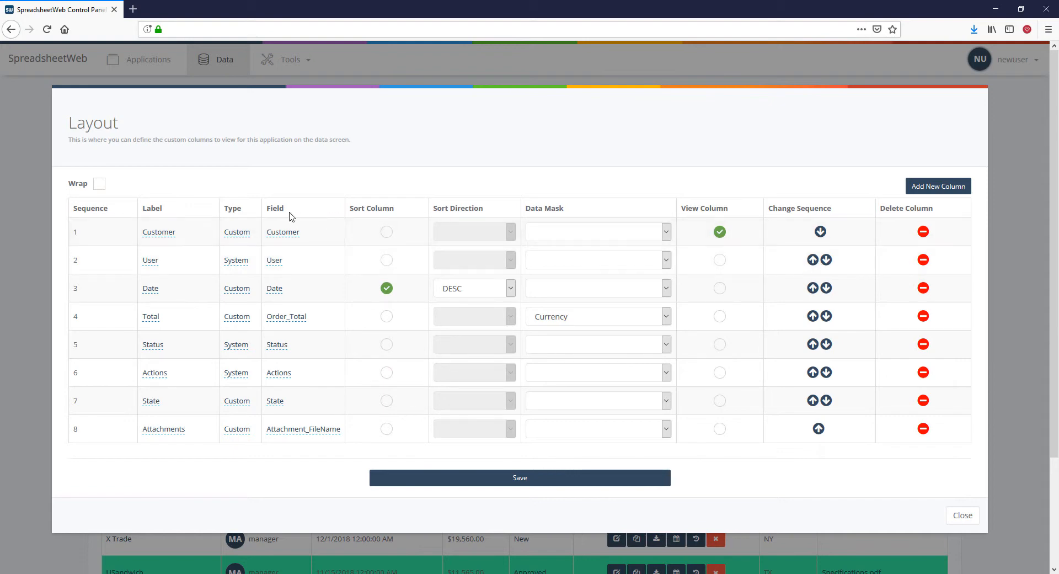
Rename the first column's label from Customer to 'Customer Name'.
{"action": "left_click", "coordinate": [158, 234]}
{"action": "type", "text": "Name"}
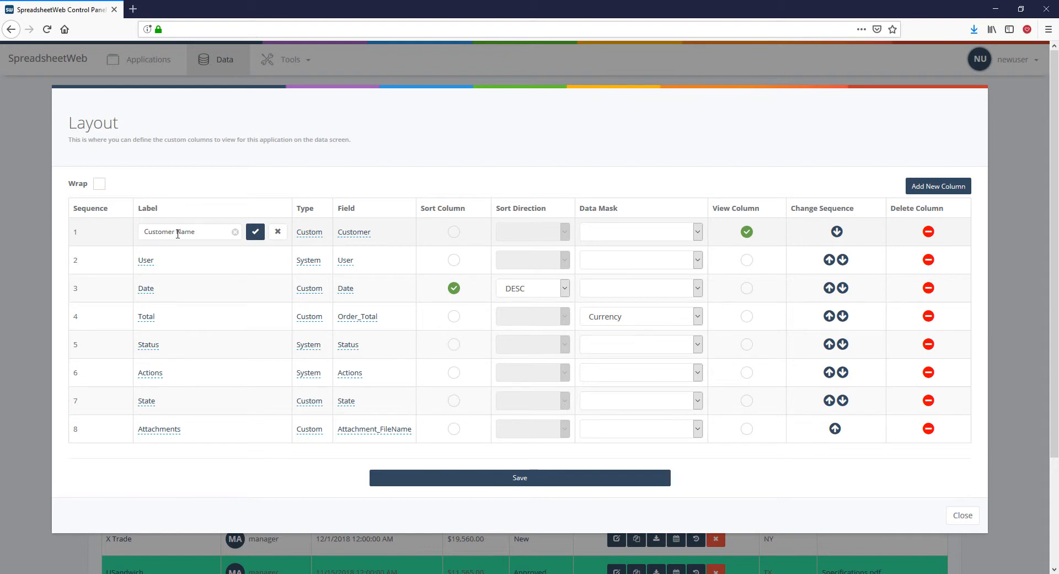
{"action": "left_click", "coordinate": [256, 232]}
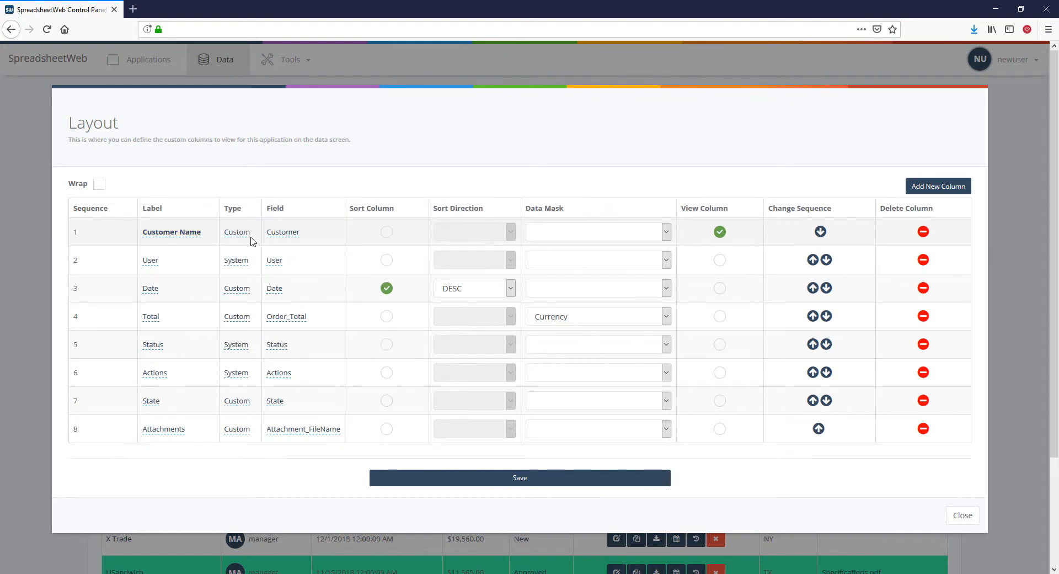
Try System as the first column's type, leaving its field as User.
{"action": "left_click", "coordinate": [238, 232]}
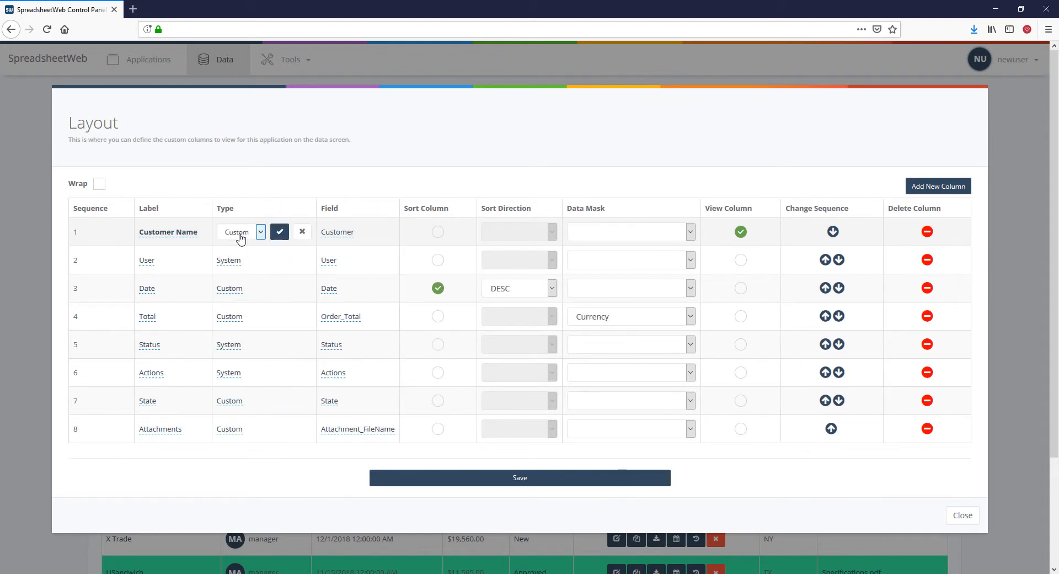
{"action": "left_click", "coordinate": [241, 236]}
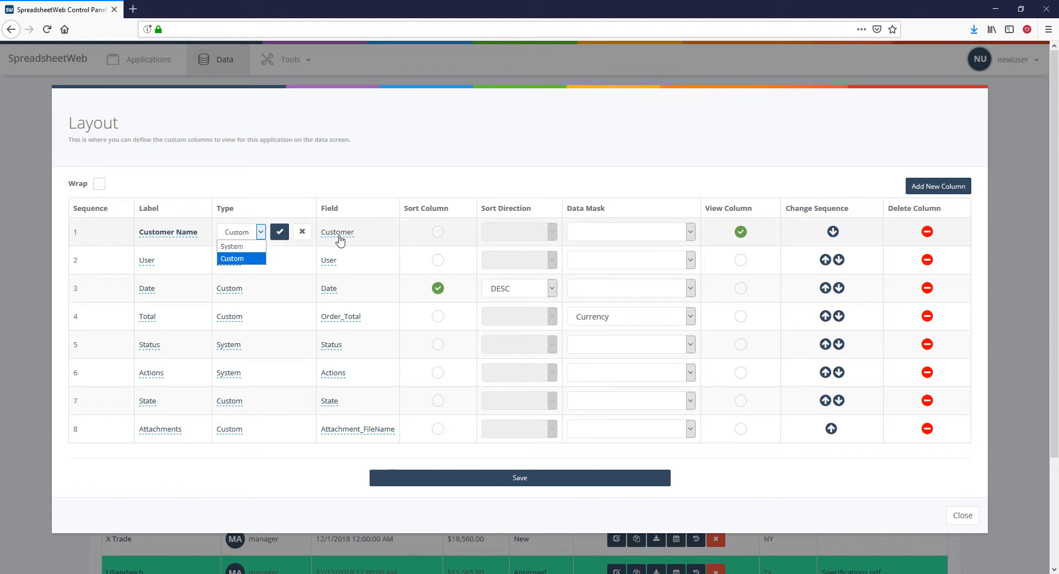
{"action": "left_click", "coordinate": [247, 246]}
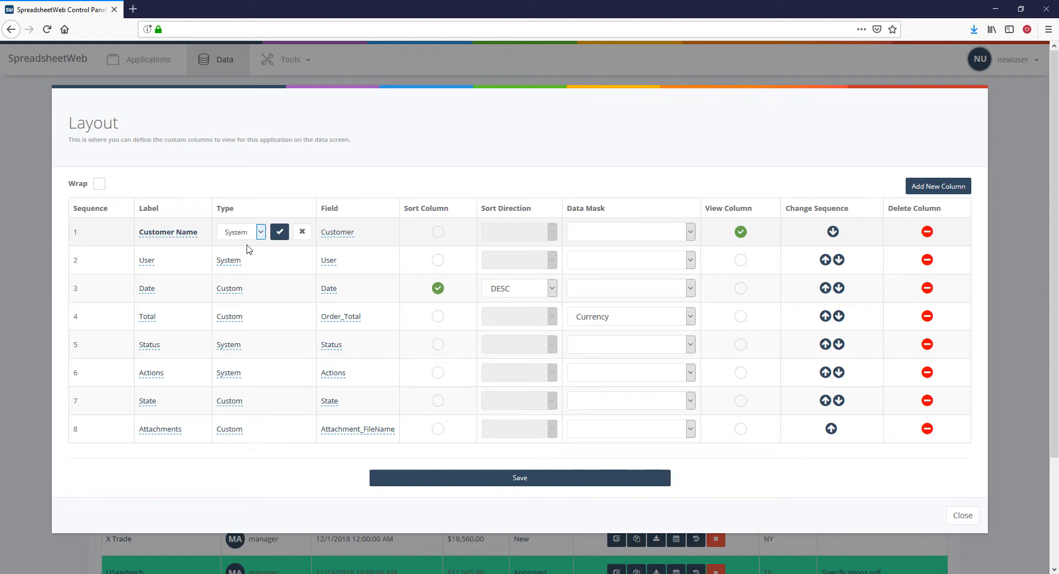
{"action": "left_click", "coordinate": [279, 232]}
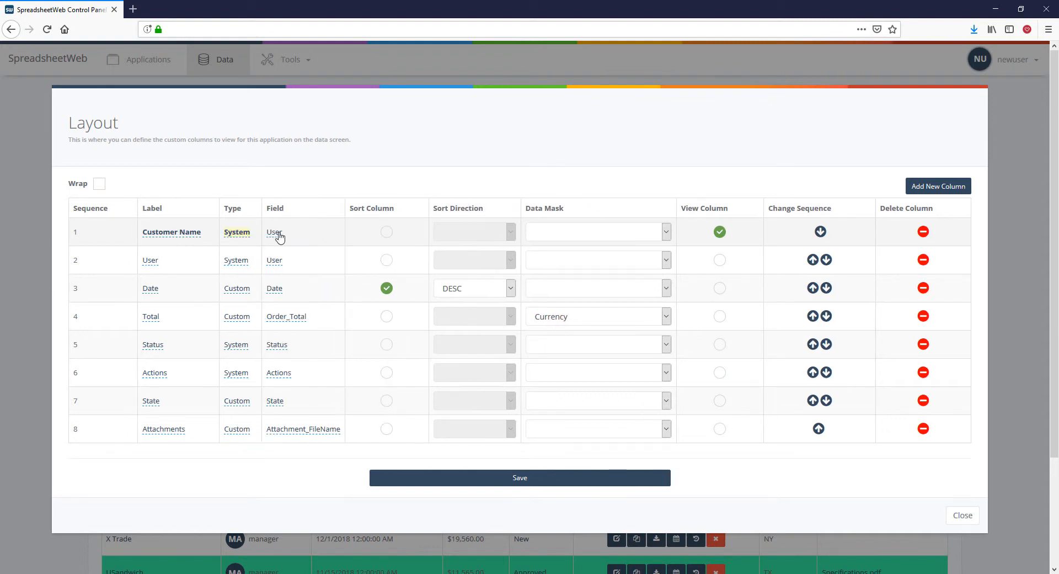
{"action": "left_click", "coordinate": [279, 236]}
{"action": "left_click", "coordinate": [280, 235]}
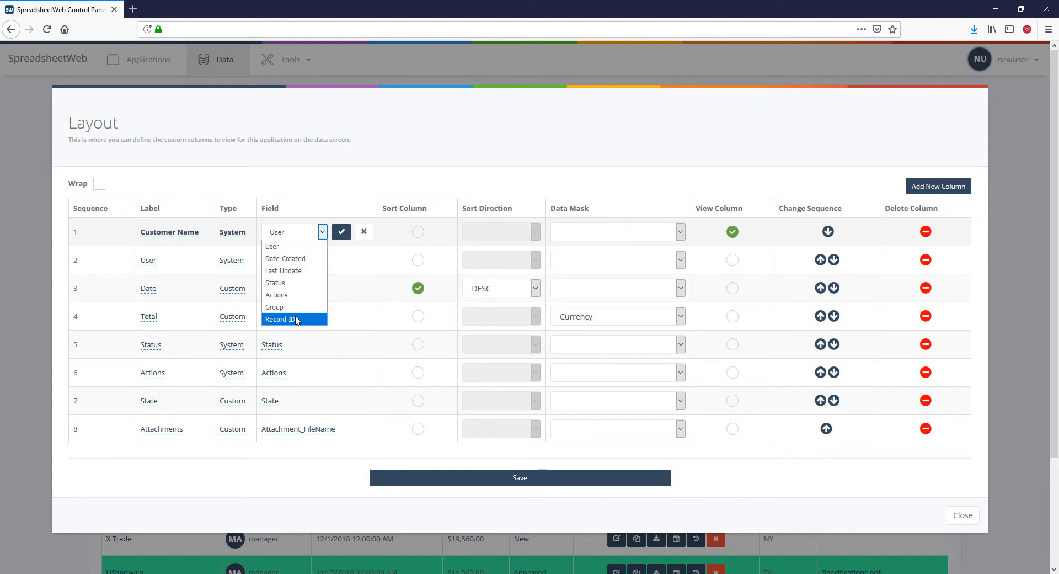
{"action": "left_click", "coordinate": [297, 233]}
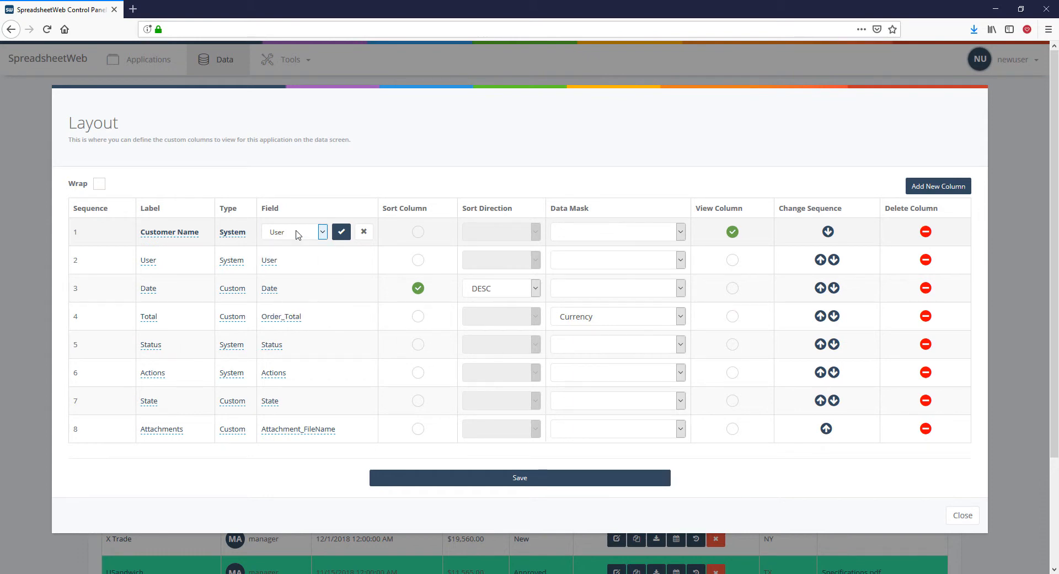
Set the first column's type back to Custom with the Customer field.
{"action": "left_click", "coordinate": [244, 232]}
{"action": "left_click", "coordinate": [256, 230]}
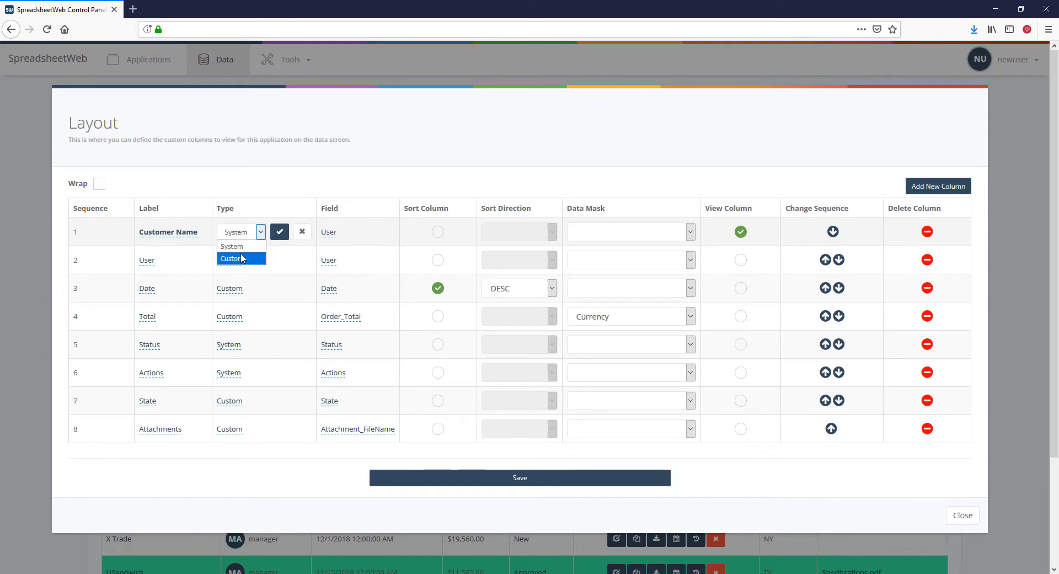
{"action": "left_click", "coordinate": [242, 258]}
{"action": "left_click", "coordinate": [280, 233]}
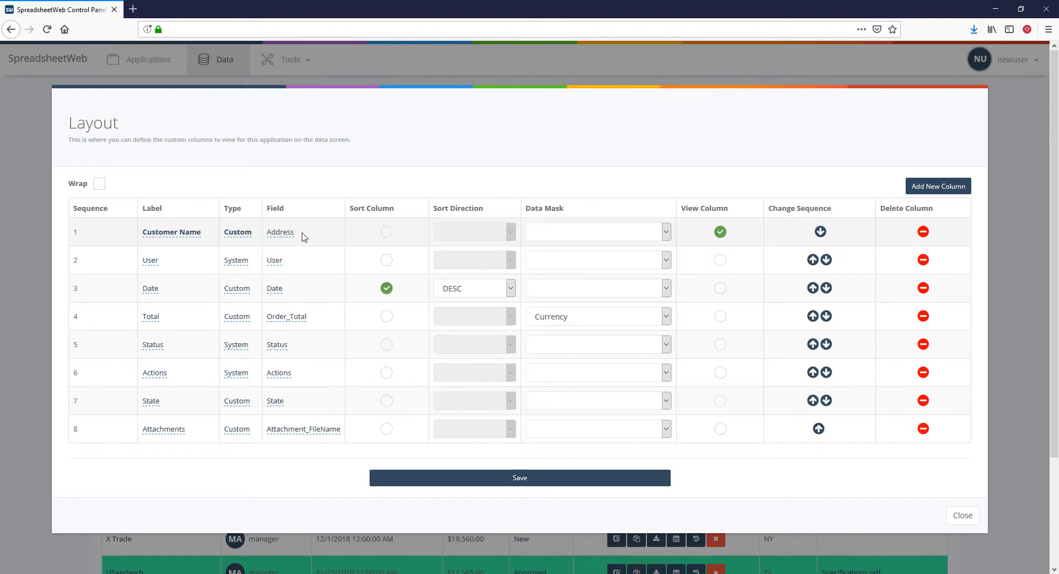
{"action": "left_click", "coordinate": [290, 233]}
{"action": "left_click", "coordinate": [289, 234]}
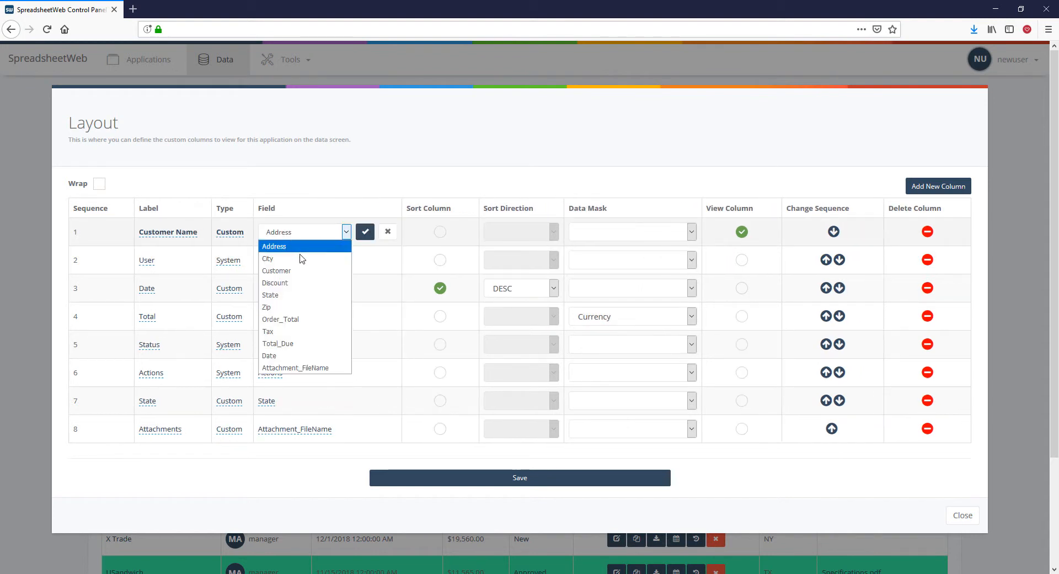
{"action": "left_click", "coordinate": [302, 271]}
{"action": "left_click", "coordinate": [365, 231]}
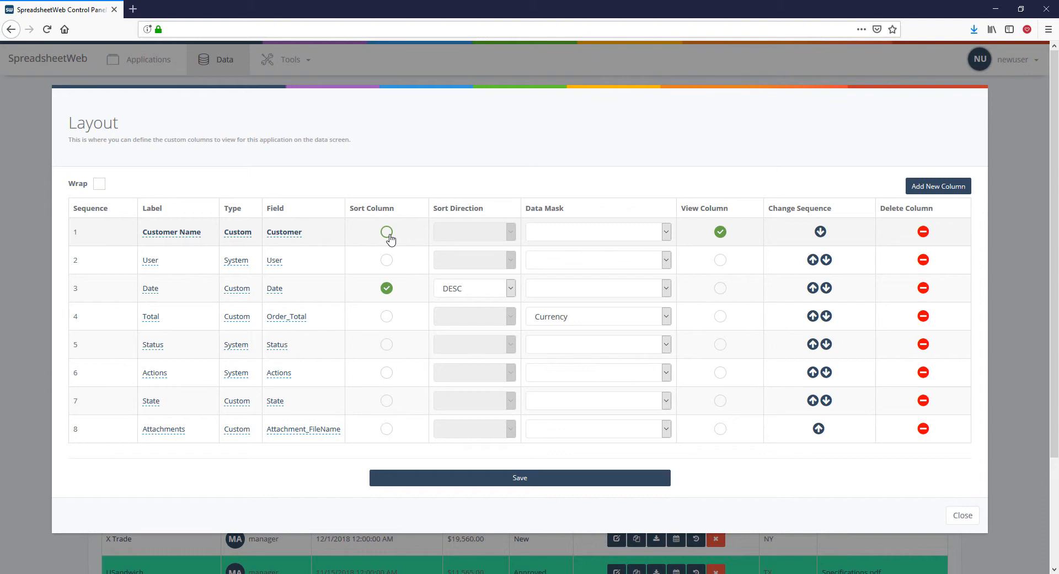
Make Customer Name the sort column with ASC direction and save the layout.
{"action": "left_click", "coordinate": [388, 234]}
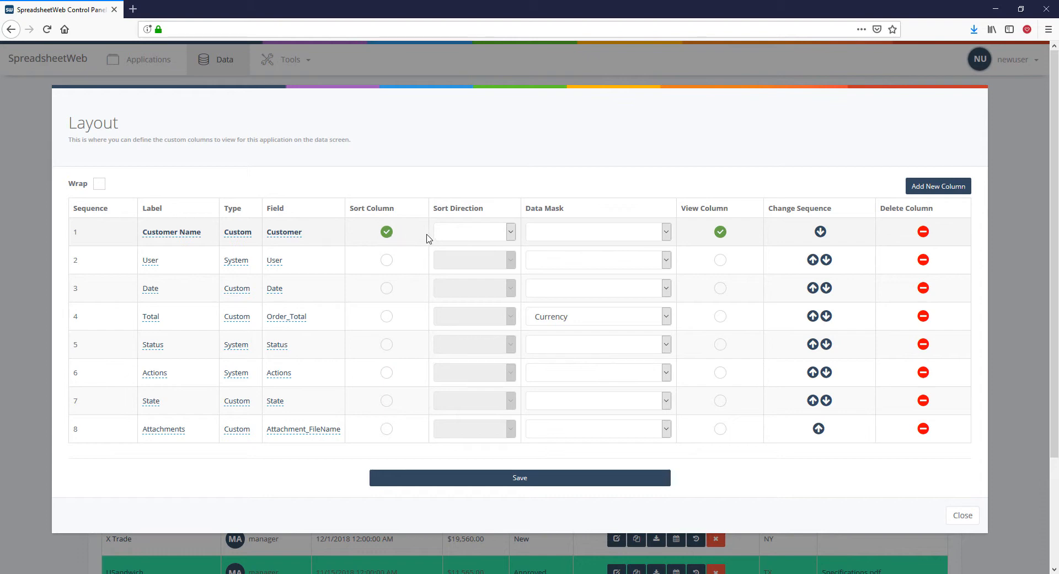
{"action": "left_click", "coordinate": [464, 234]}
{"action": "left_click", "coordinate": [464, 261]}
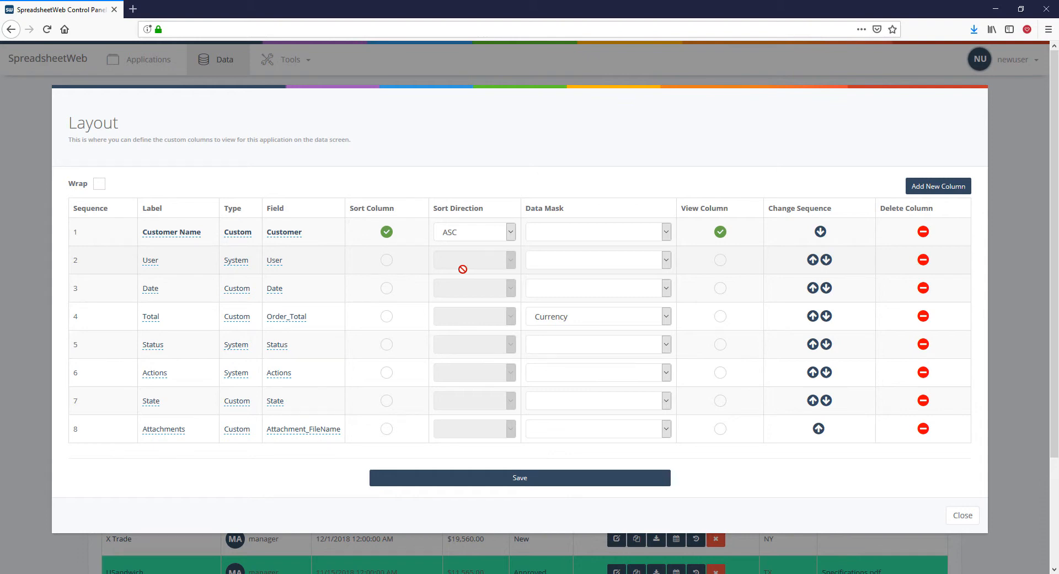
{"action": "left_click", "coordinate": [479, 479]}
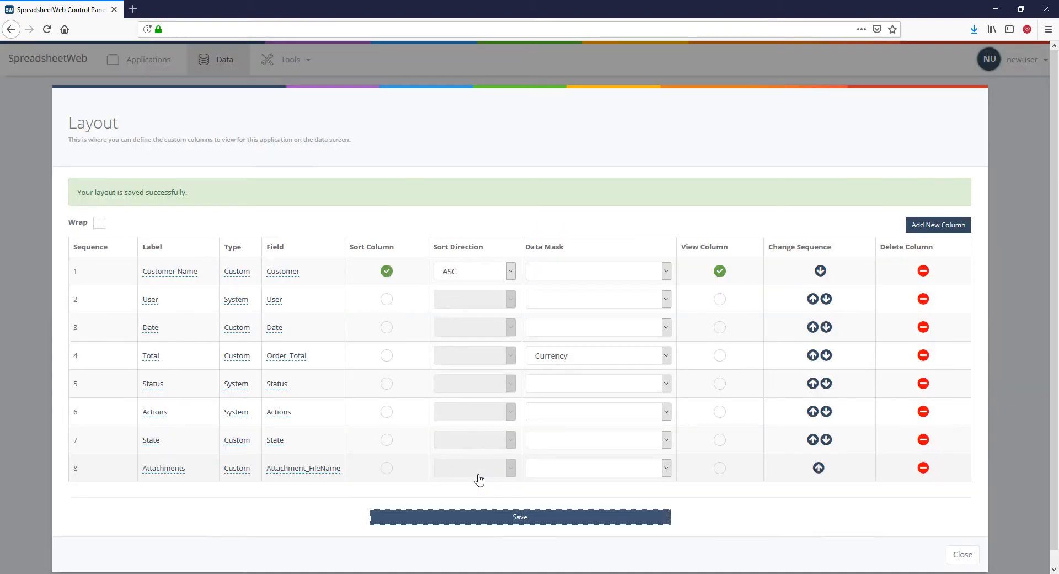
Test grid sorting by Date, User and Customer Name, then reopen the Columns layout.
{"action": "left_click", "coordinate": [47, 281]}
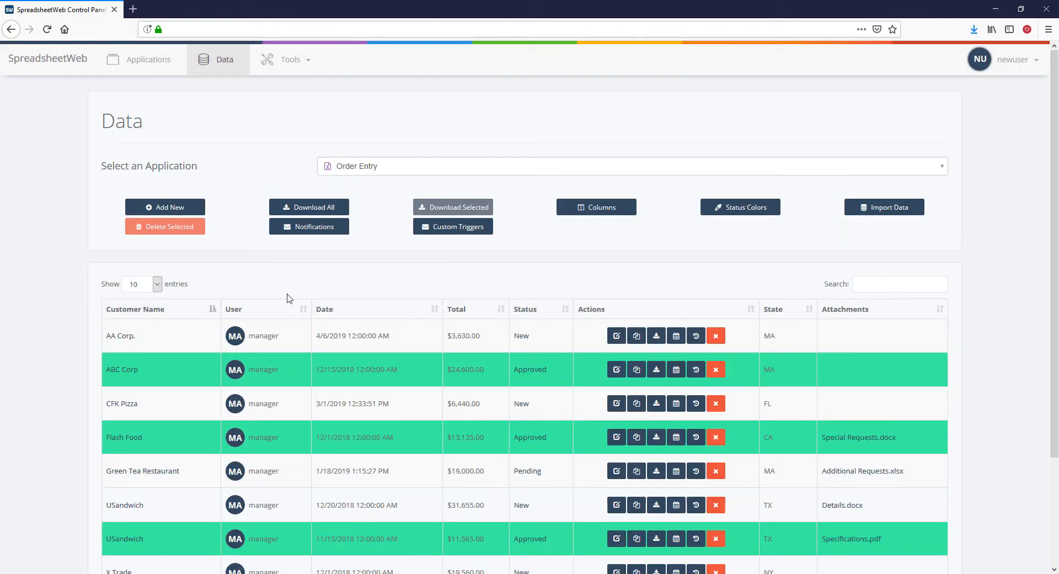
{"action": "left_click", "coordinate": [378, 314]}
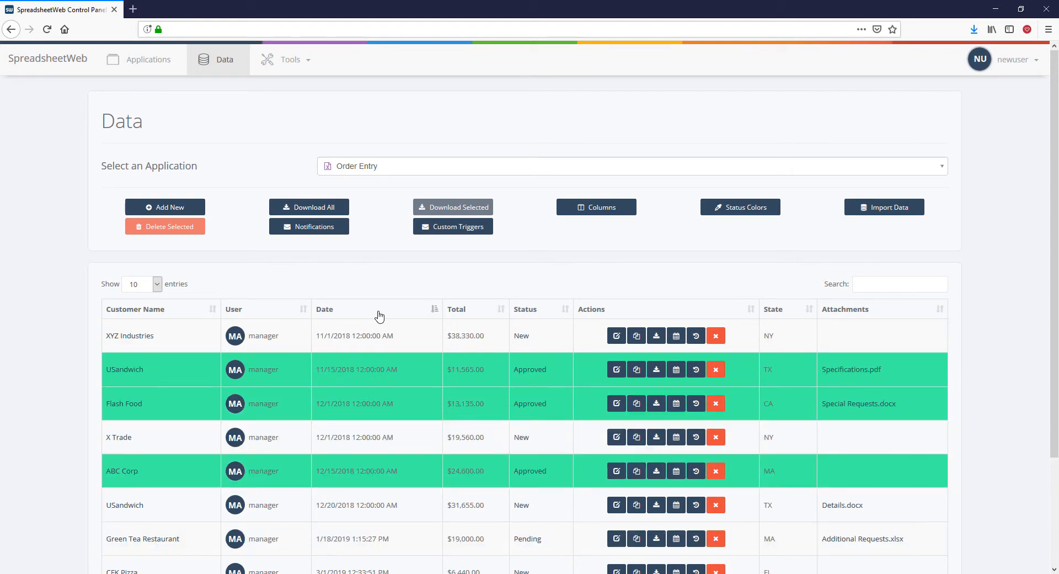
{"action": "left_click", "coordinate": [279, 315]}
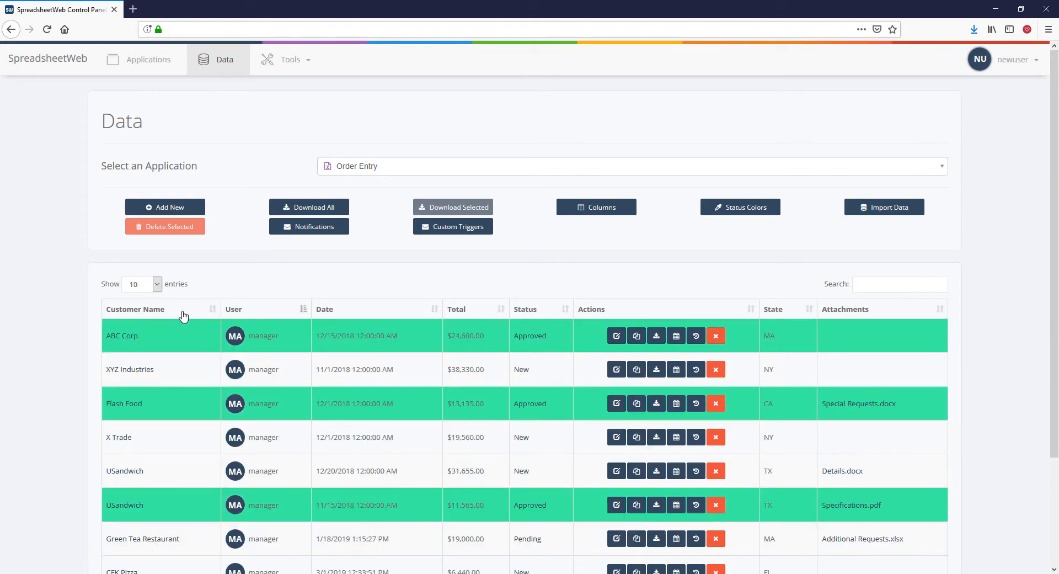
{"action": "left_click", "coordinate": [183, 316]}
{"action": "left_click", "coordinate": [589, 215]}
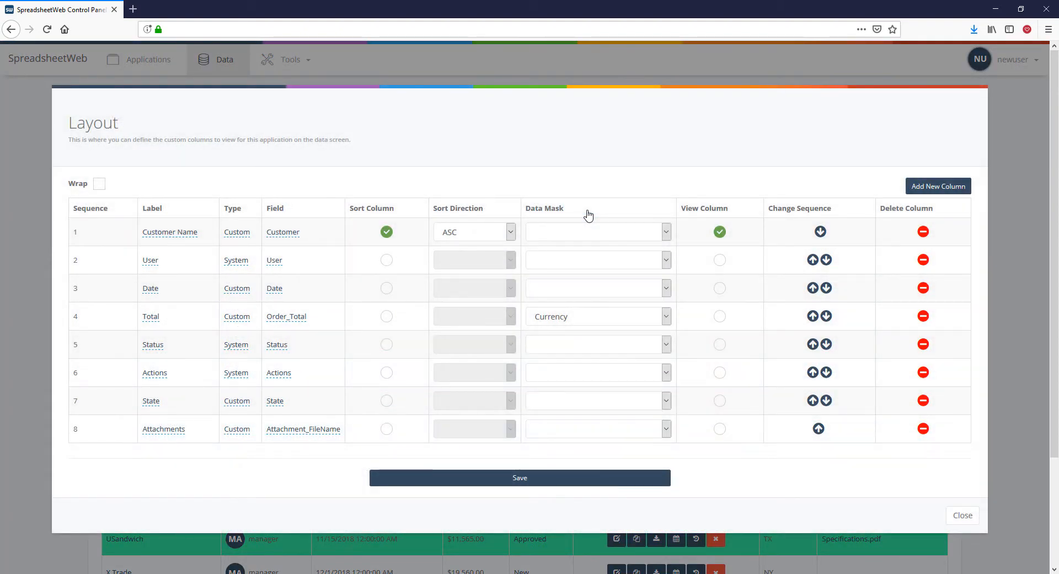
Keep Currency as Total's data mask, make Total the view column, and save.
{"action": "left_click", "coordinate": [577, 320]}
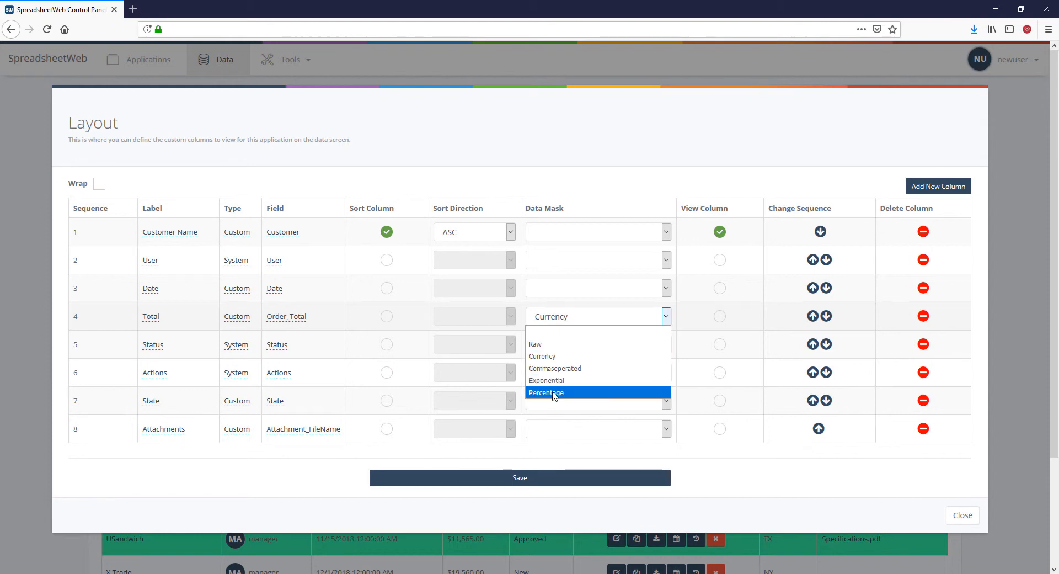
{"action": "left_click", "coordinate": [574, 357]}
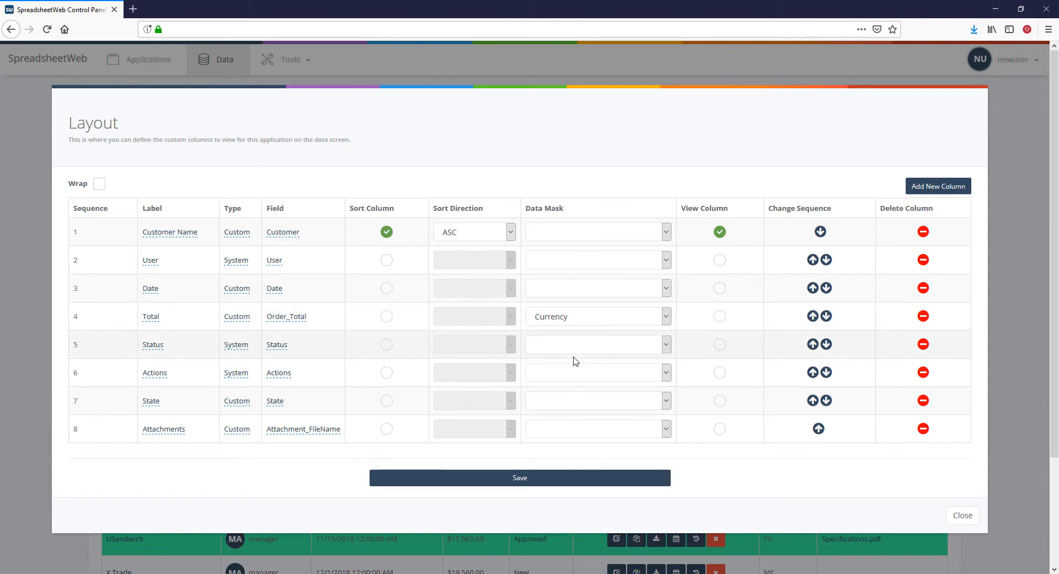
{"action": "left_click", "coordinate": [719, 317]}
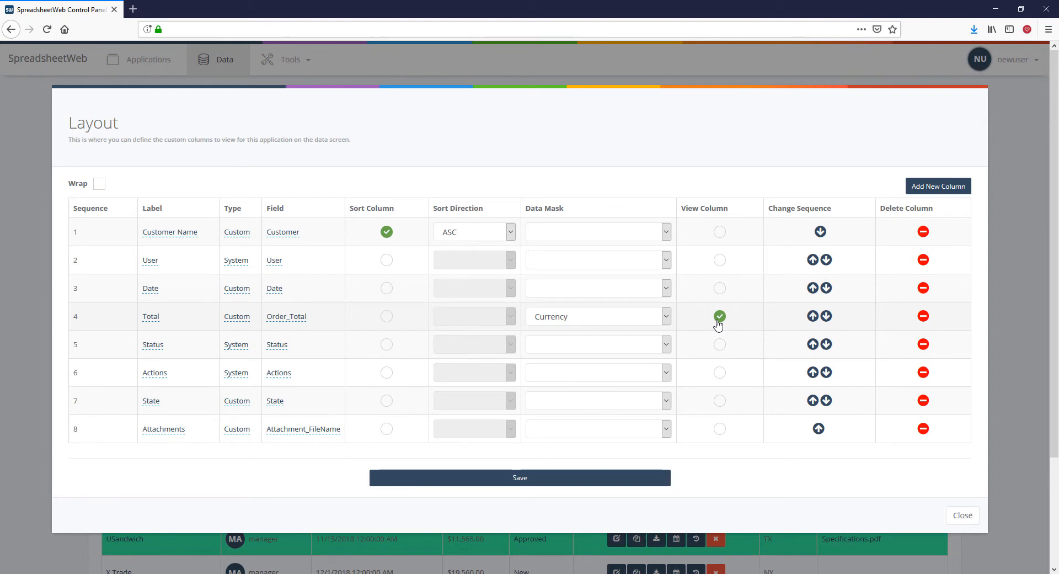
{"action": "left_click", "coordinate": [563, 479]}
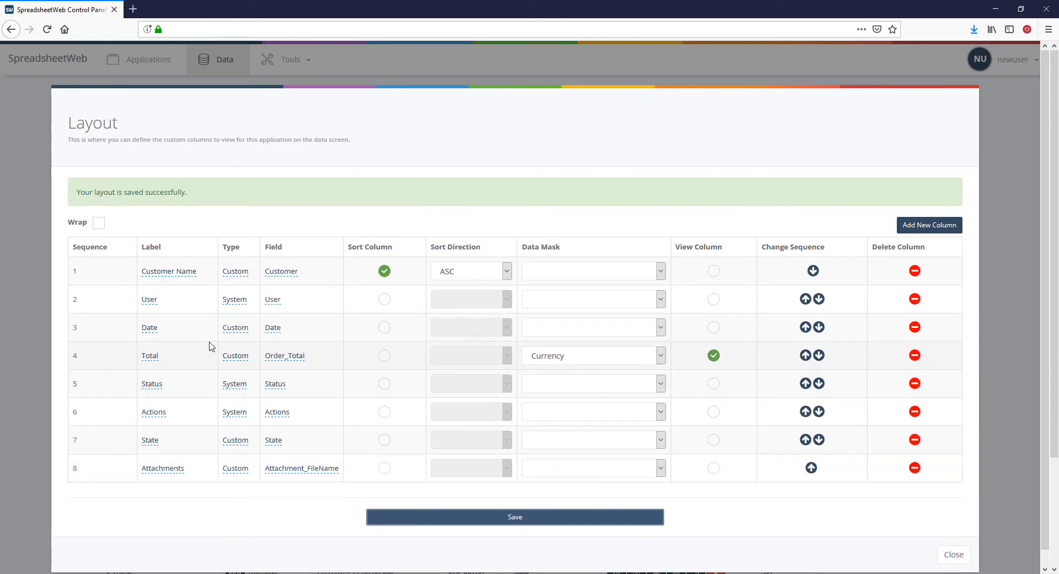
{"action": "left_click", "coordinate": [24, 307]}
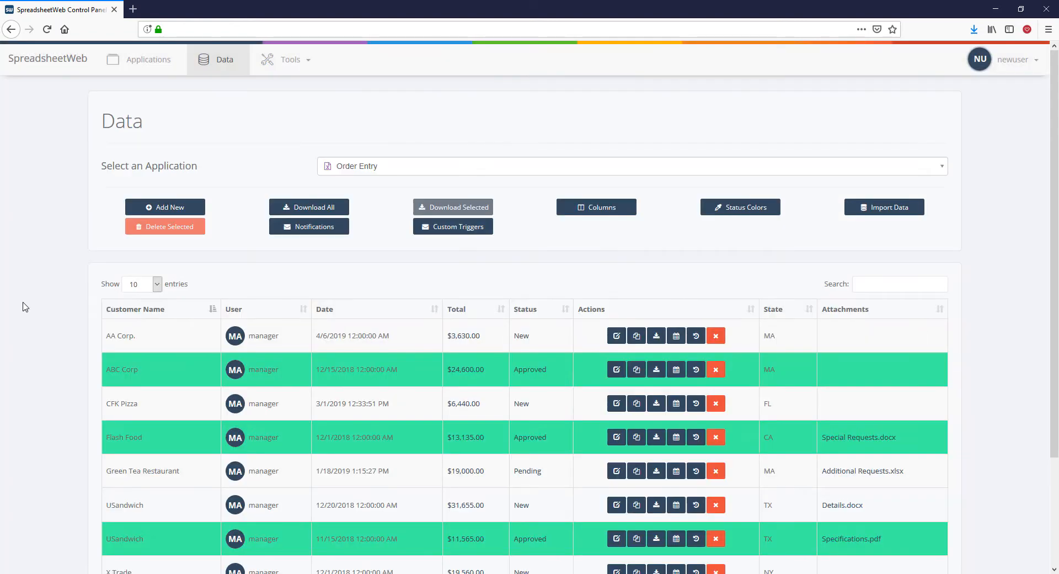
{"action": "left_click", "coordinate": [468, 372]}
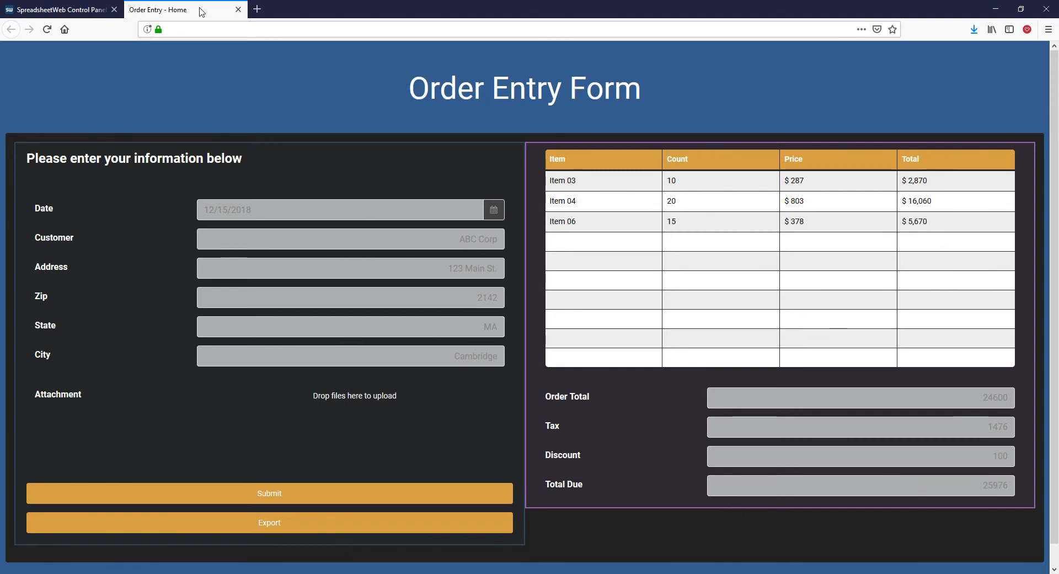
{"action": "left_click", "coordinate": [238, 9]}
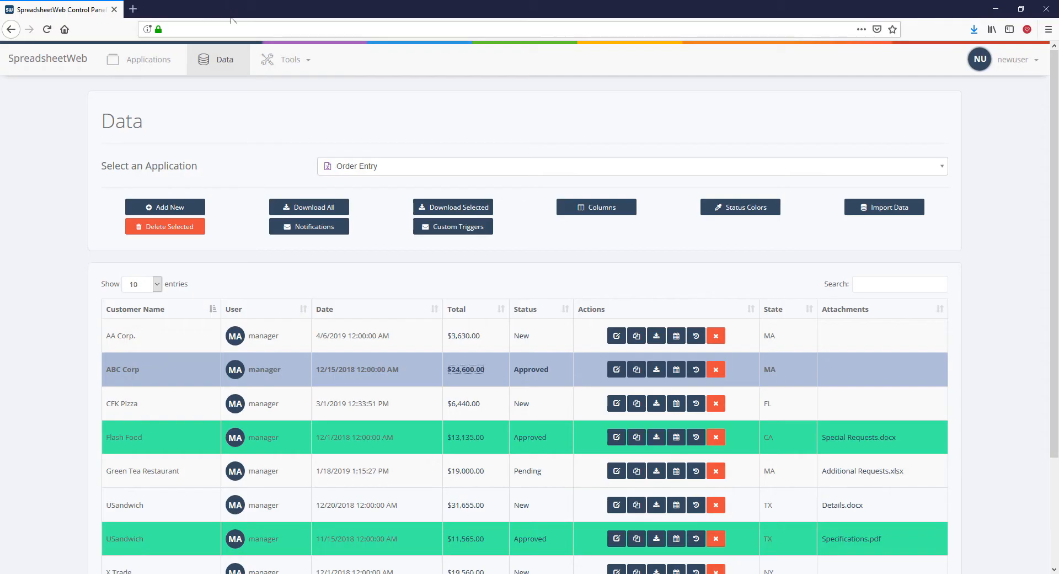
Delete the Attachments column and add a new column 8 on the Address field.
{"action": "left_click", "coordinate": [590, 209]}
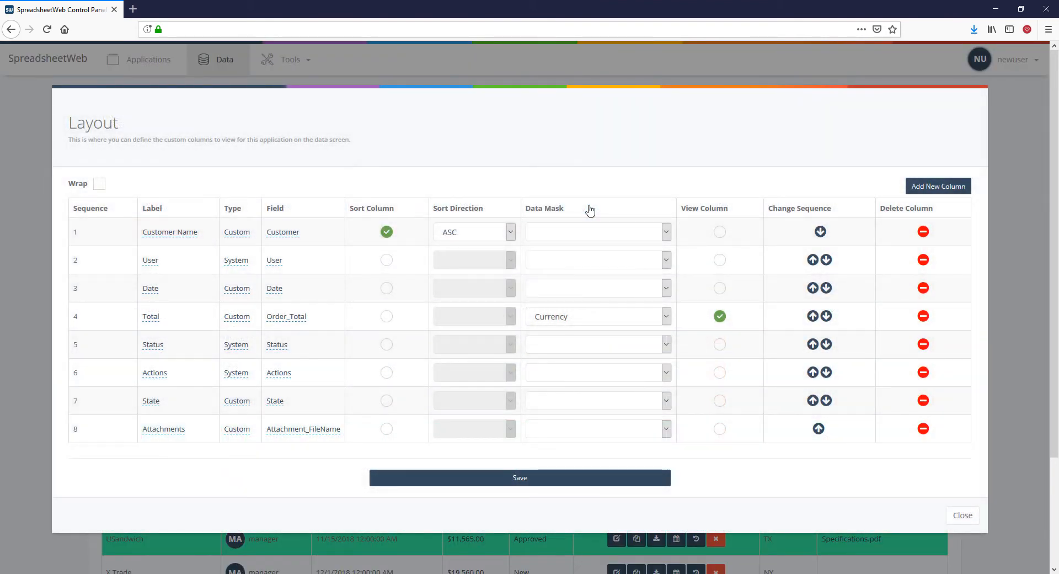
{"action": "left_click", "coordinate": [923, 428]}
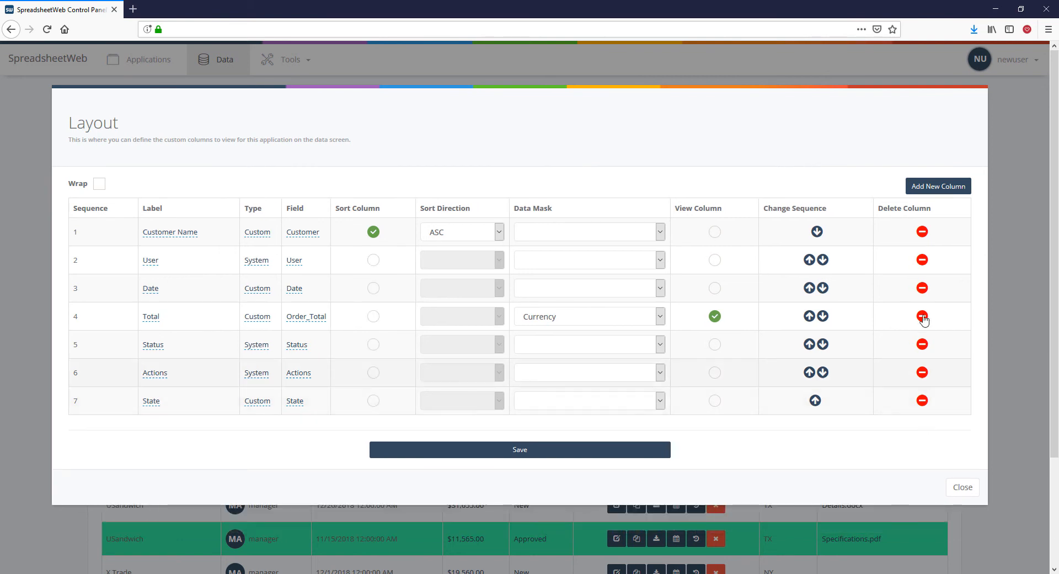
{"action": "left_click", "coordinate": [945, 188]}
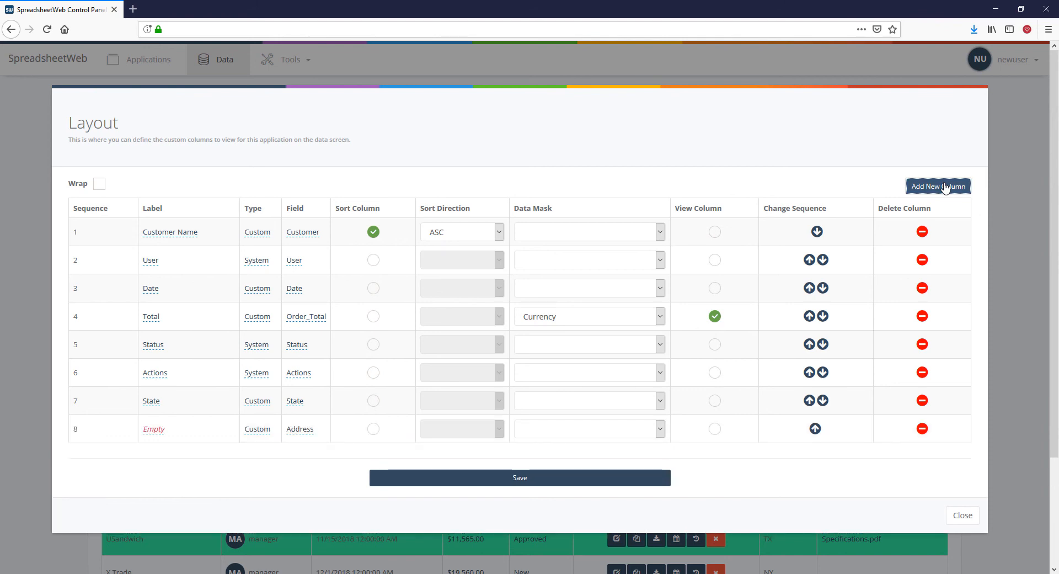